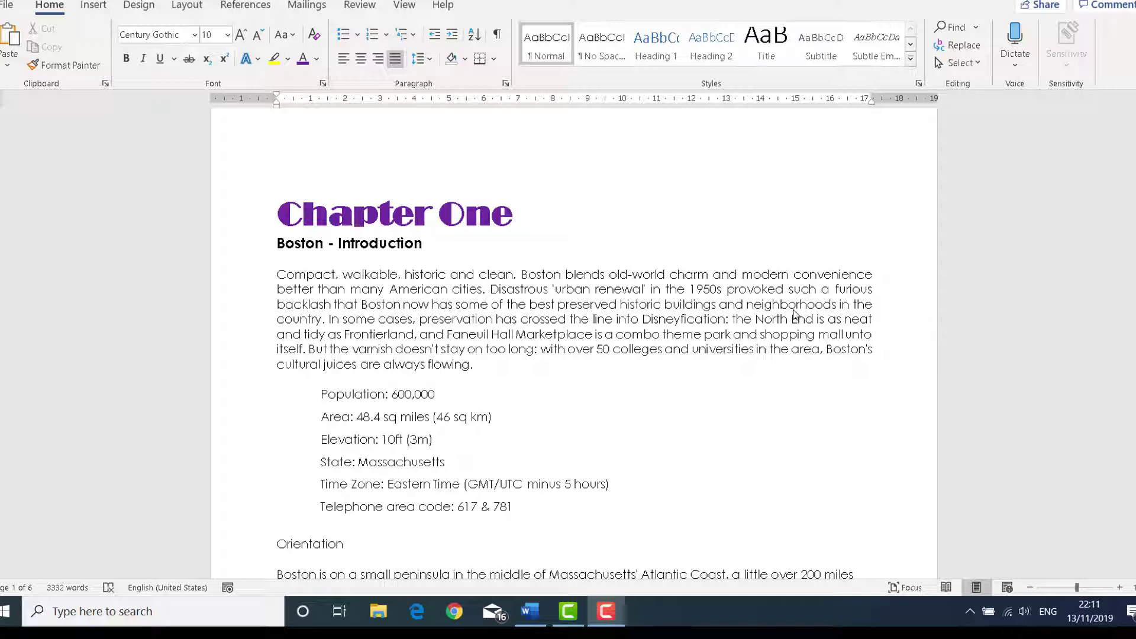
# Step: Open the Insert tab's Header gallery and scroll past Retrospect and Semaphore to Sideline
pyautogui.scroll(1, 661, 296)
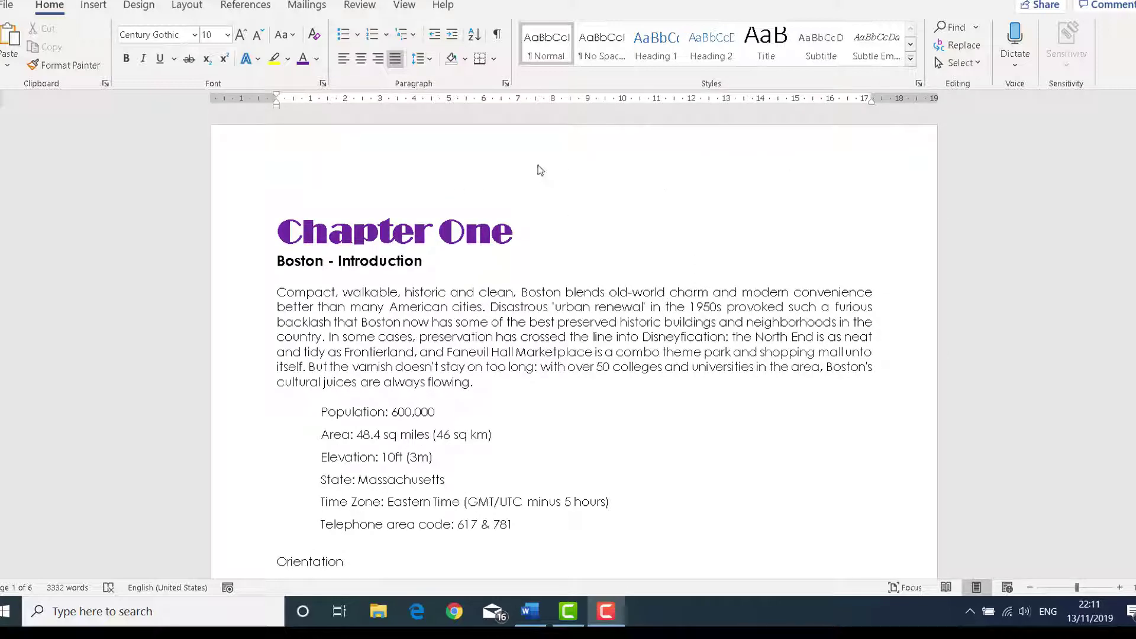
pyautogui.scroll(-3, 599, 264)
pyautogui.scroll(-20, 599, 267)
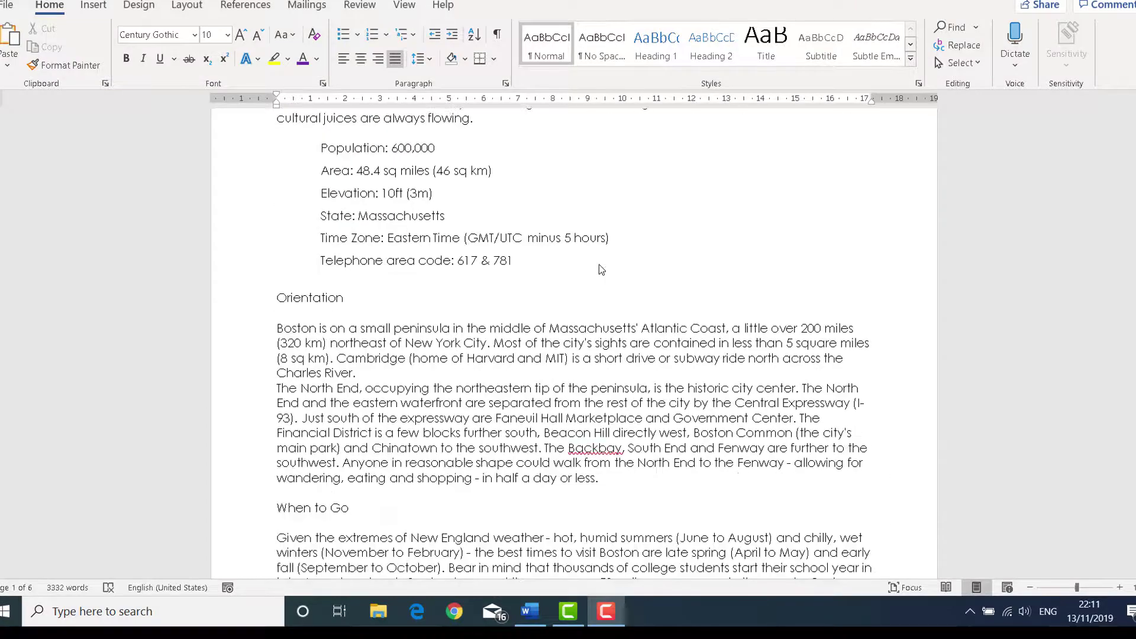
pyautogui.scroll(-1, 600, 267)
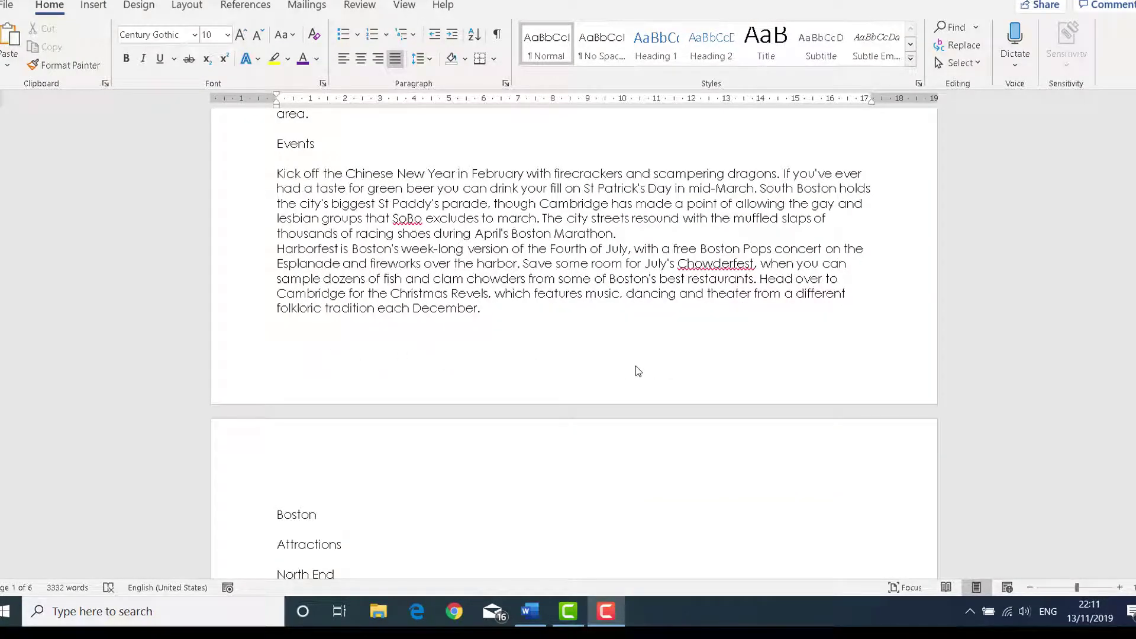
pyautogui.scroll(20, 626, 348)
pyautogui.scroll(2, 625, 348)
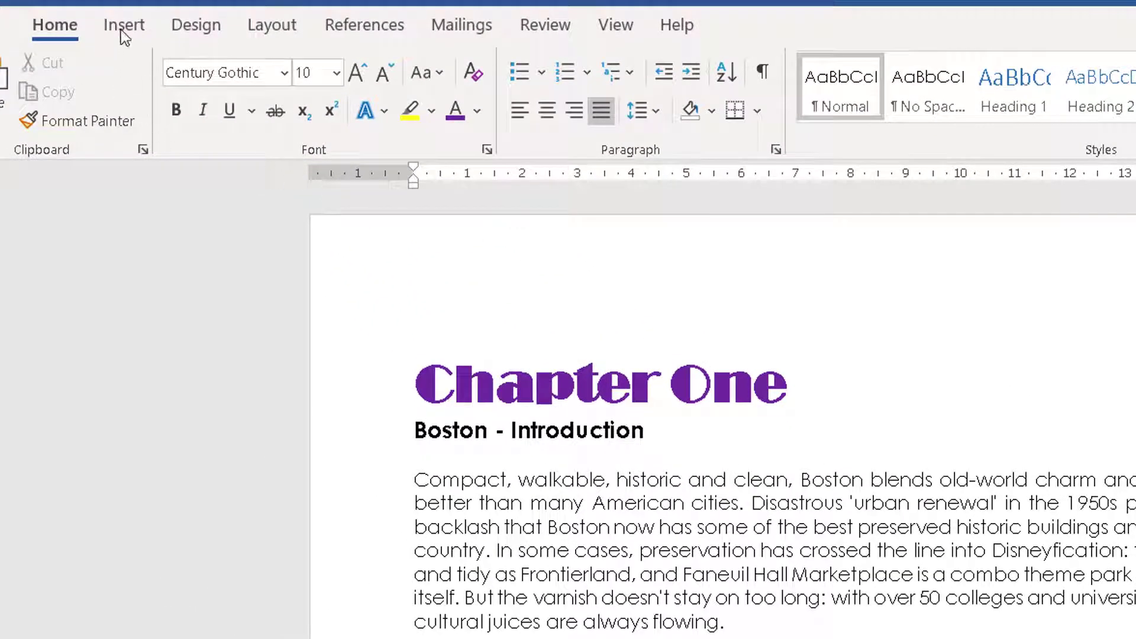
pyautogui.click(122, 26)
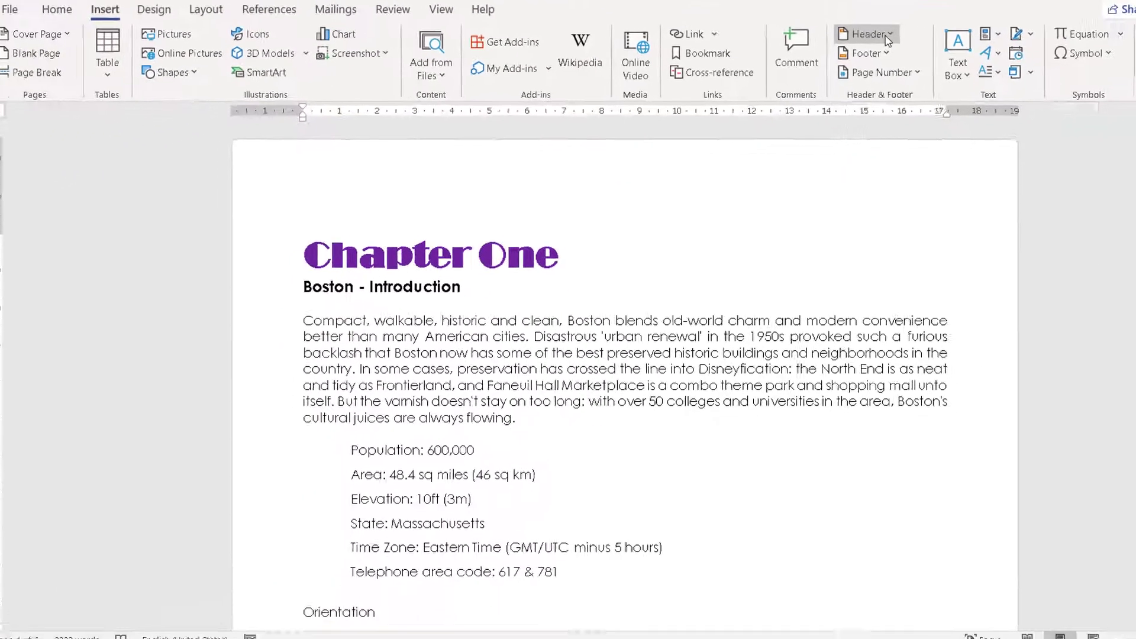
pyautogui.click(885, 36)
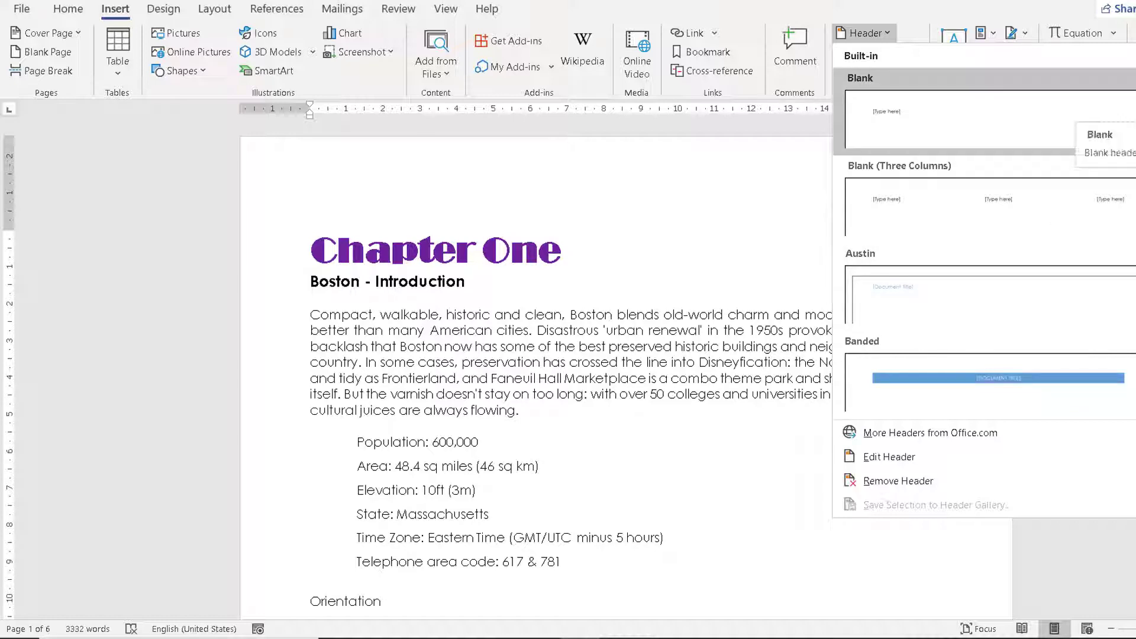
pyautogui.scroll(-4, 988, 237)
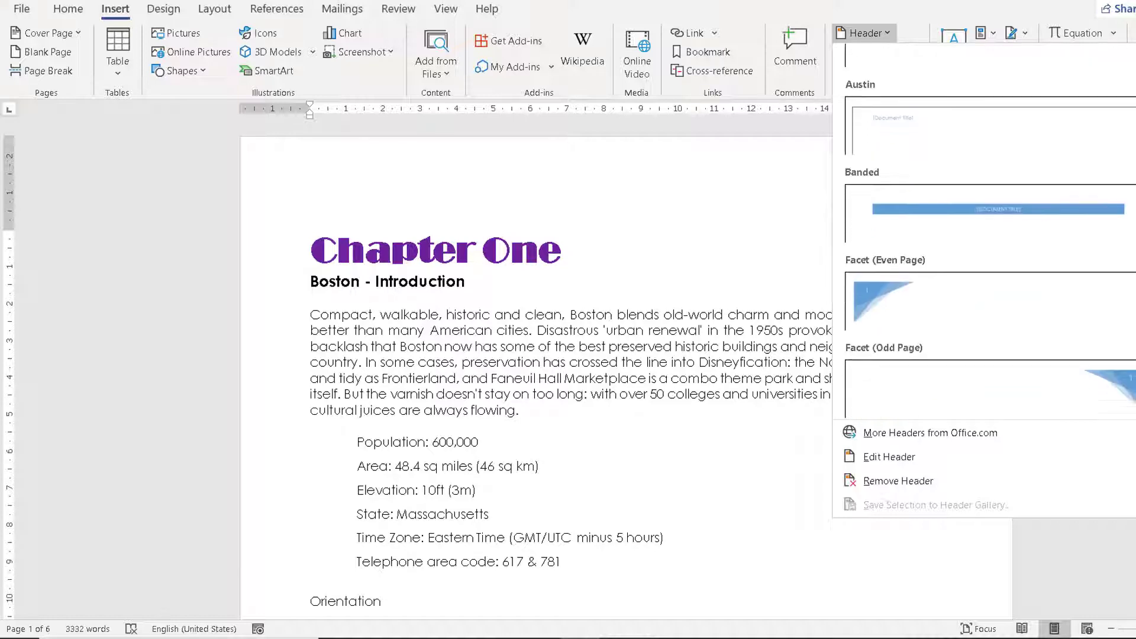
pyautogui.scroll(-6, 989, 237)
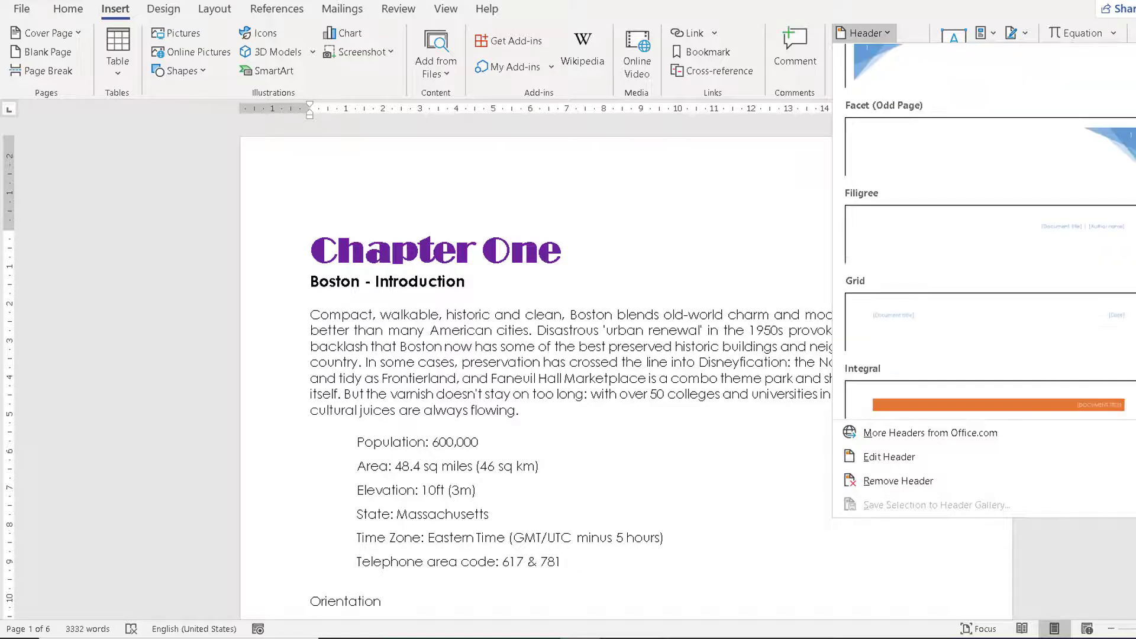
pyautogui.scroll(-5, 989, 237)
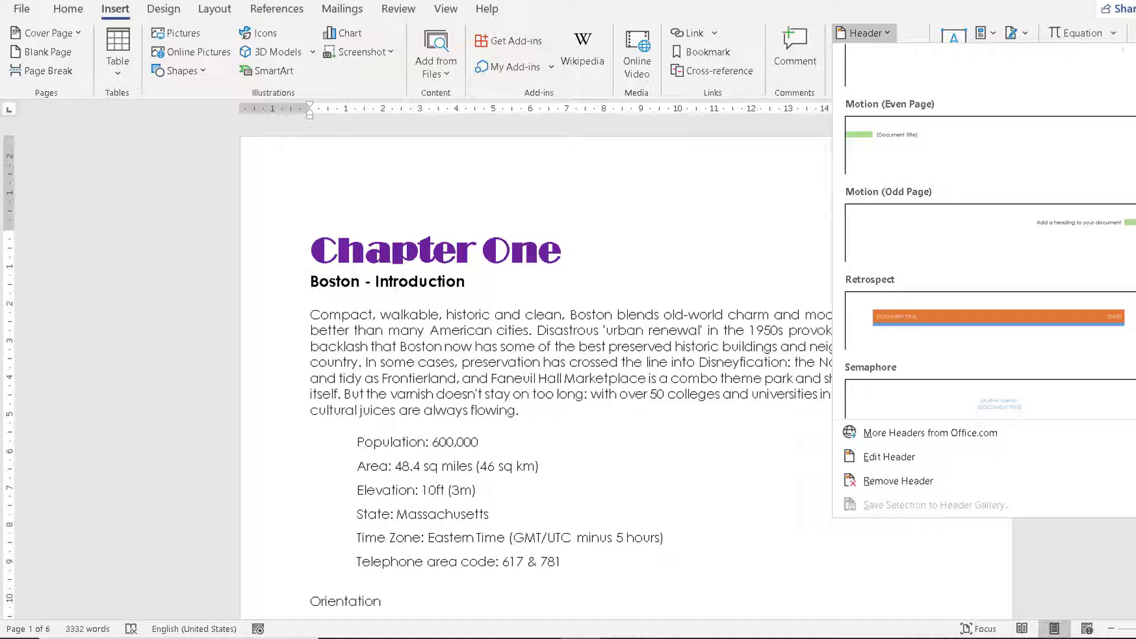
pyautogui.scroll(1, 989, 237)
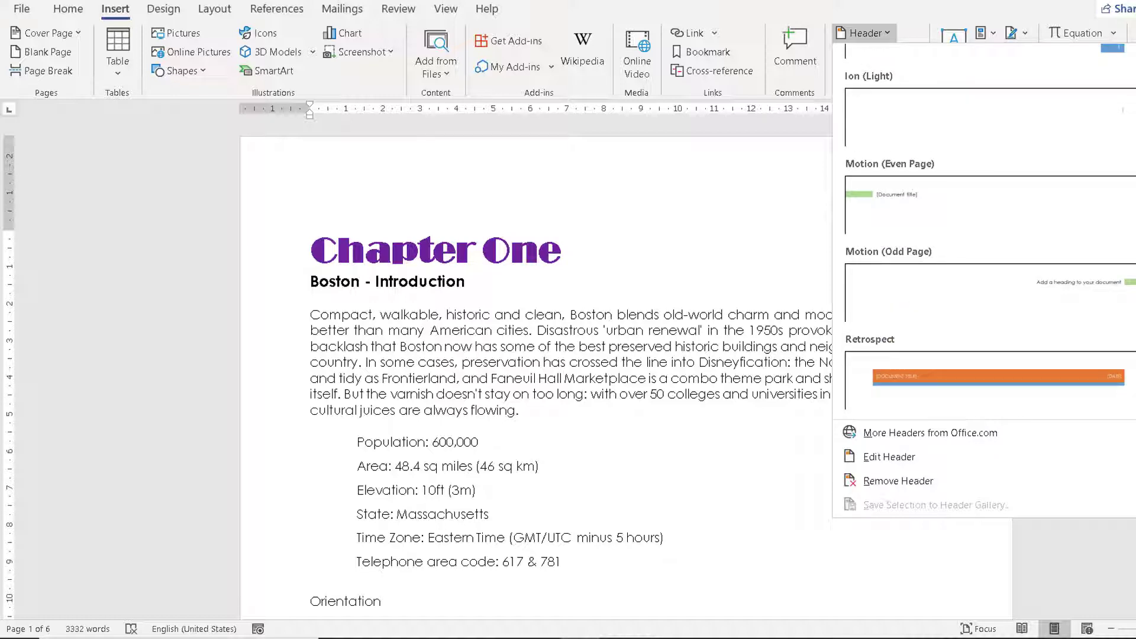
pyautogui.scroll(-3, 988, 236)
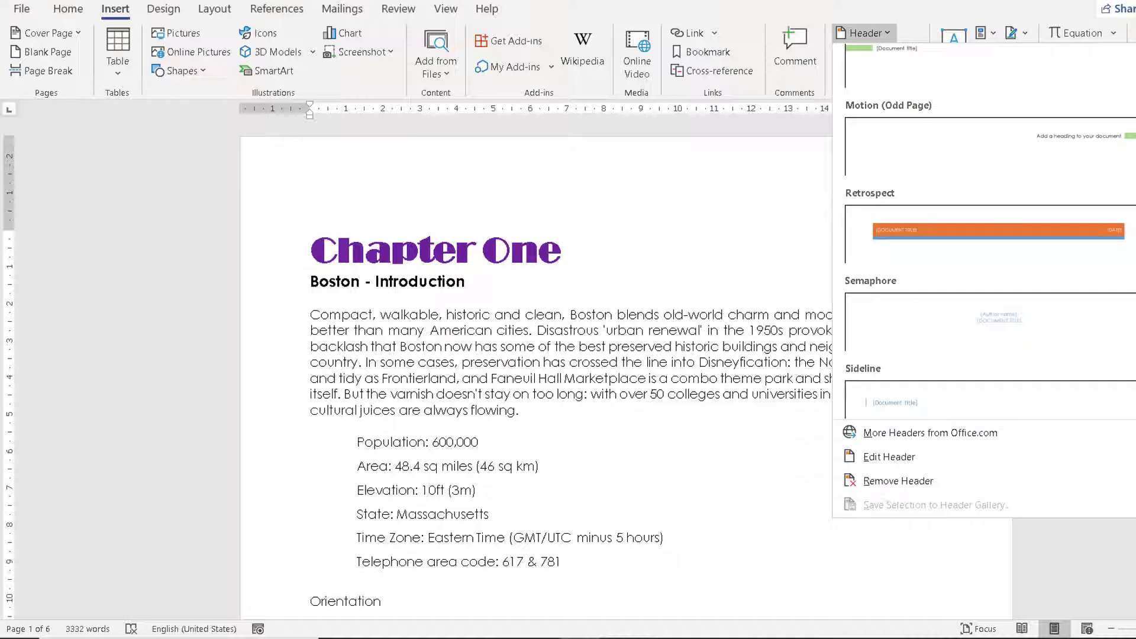
pyautogui.scroll(-4, 988, 237)
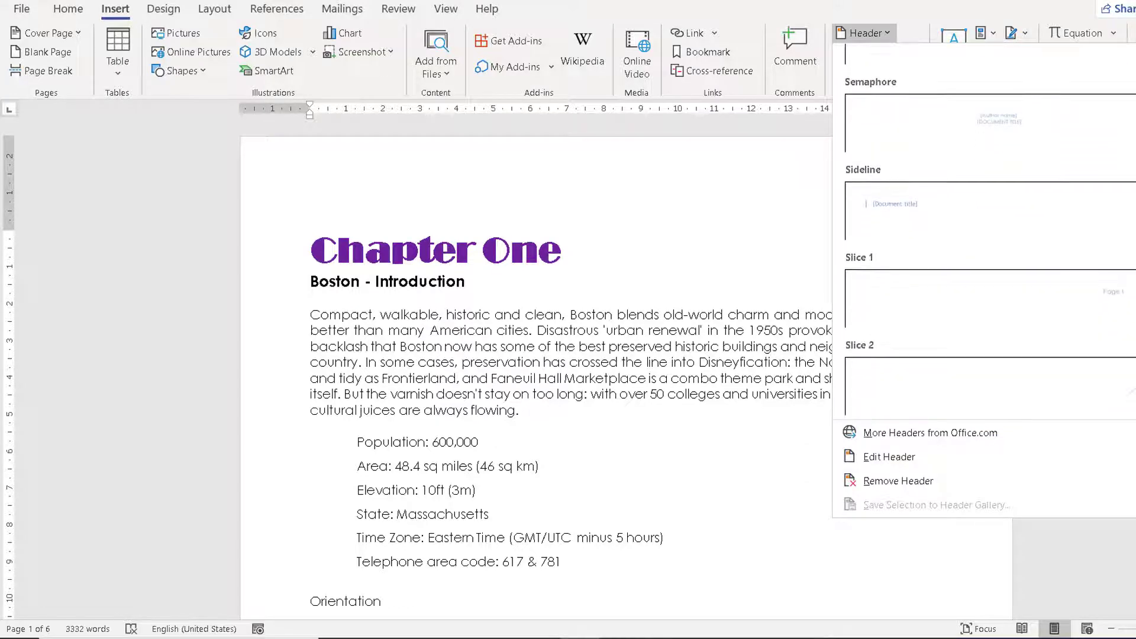
# Step: Apply the Sideline header and replace its 'Boston' title with 'Boston Tourist Guide'
pyautogui.click(919, 212)
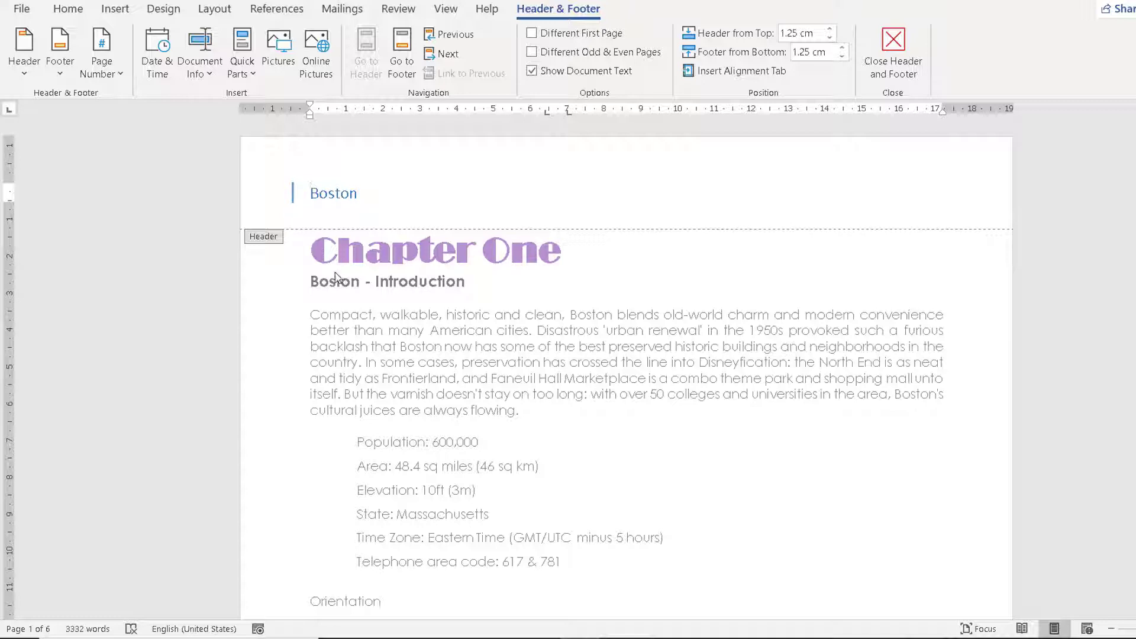
pyautogui.click(320, 192)
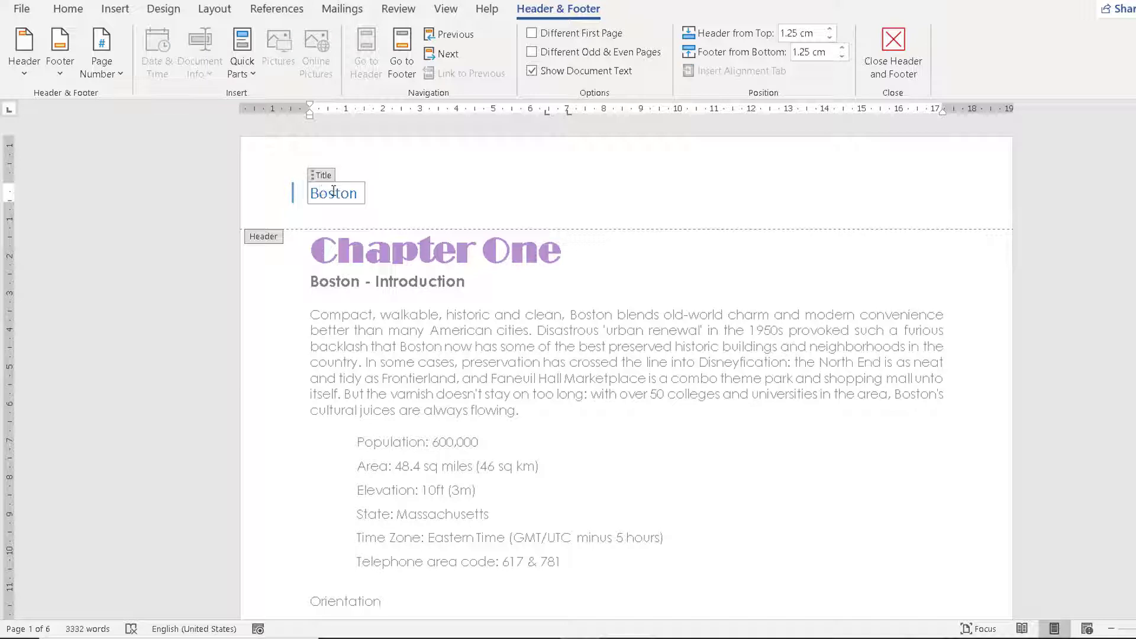
pyautogui.press('End')
pyautogui.hotkey('shift', 'Left')
pyautogui.hotkey('shift', 'Left')
pyautogui.hotkey('shift', 'Left')
pyautogui.hotkey('shift', 'Left')
pyautogui.hotkey('shift', 'Left')
pyautogui.doubleClick(321, 195)
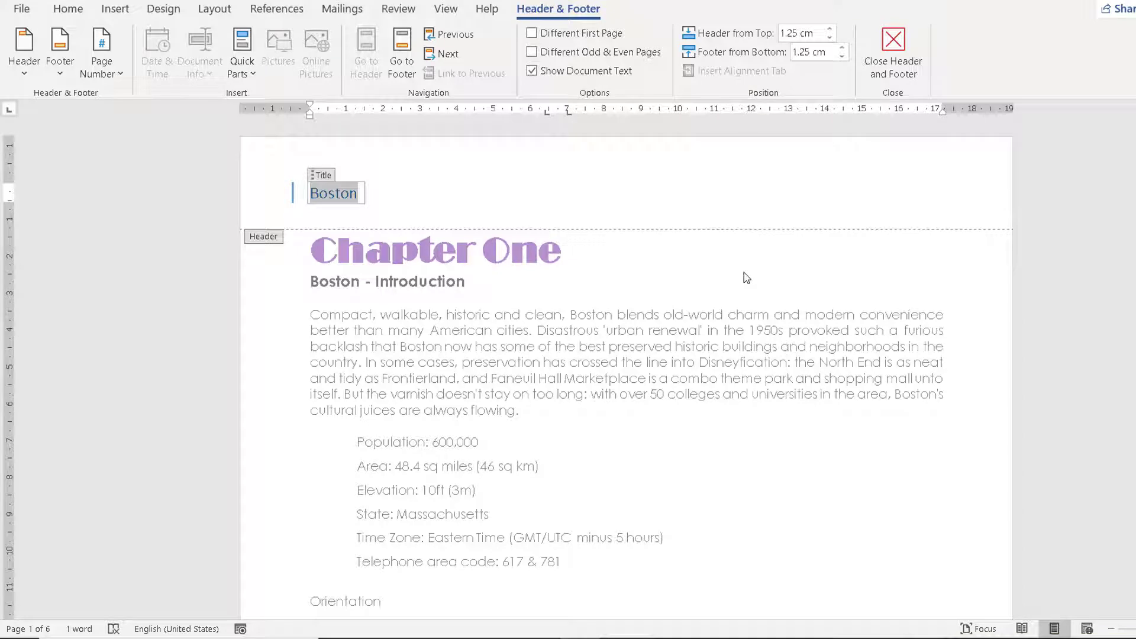
pyautogui.write('Bost')
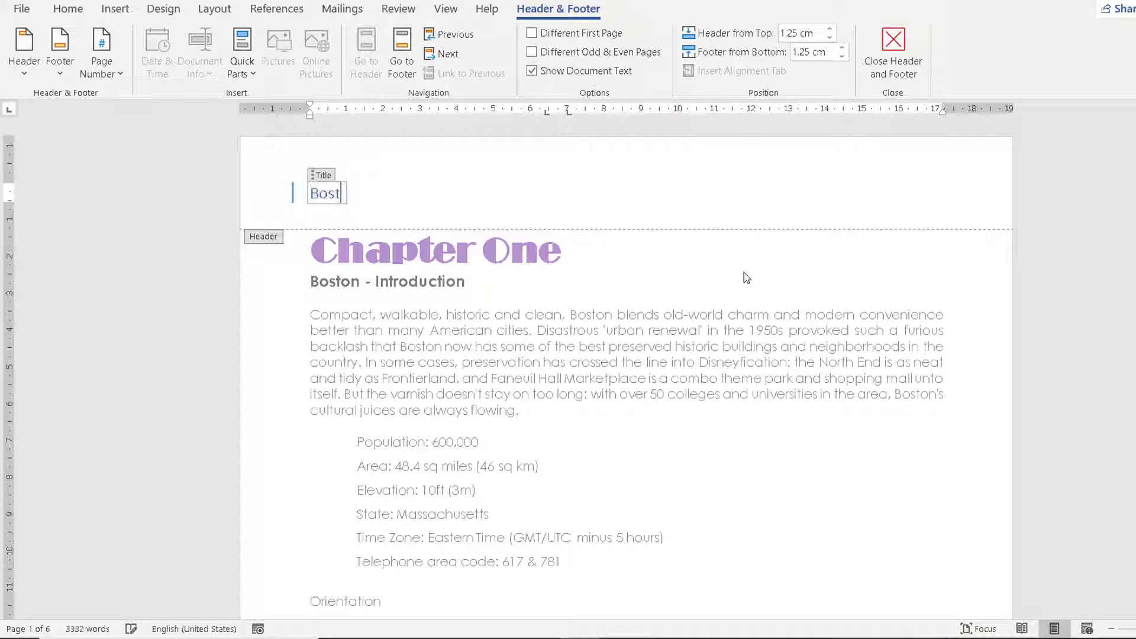
pyautogui.write('on Touri')
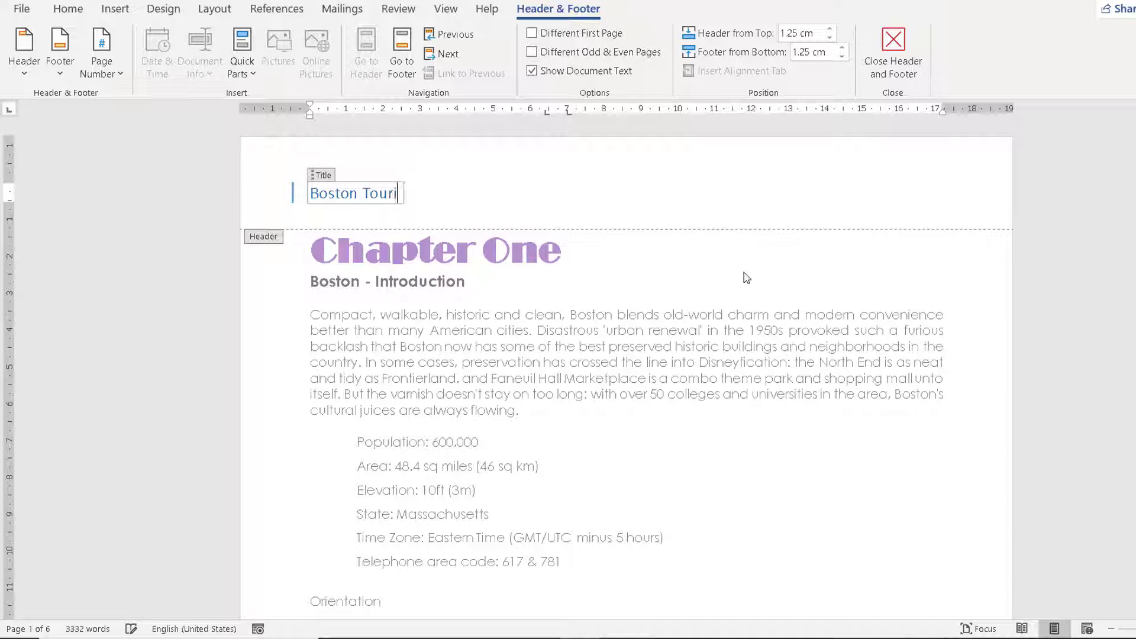
pyautogui.write('st Guide')
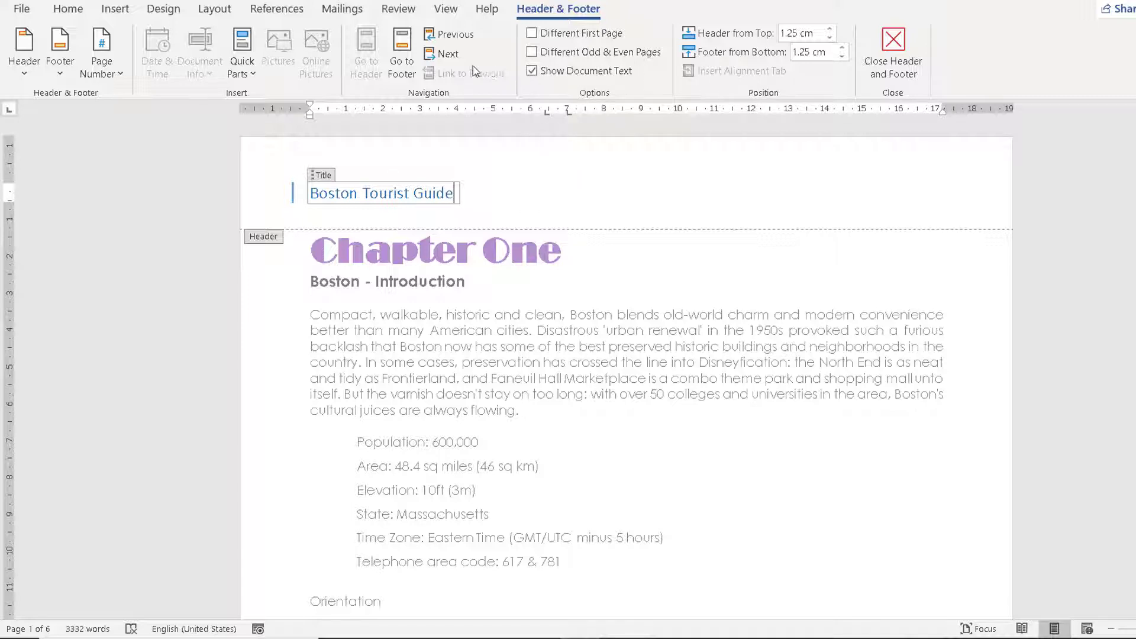
pyautogui.click(403, 56)
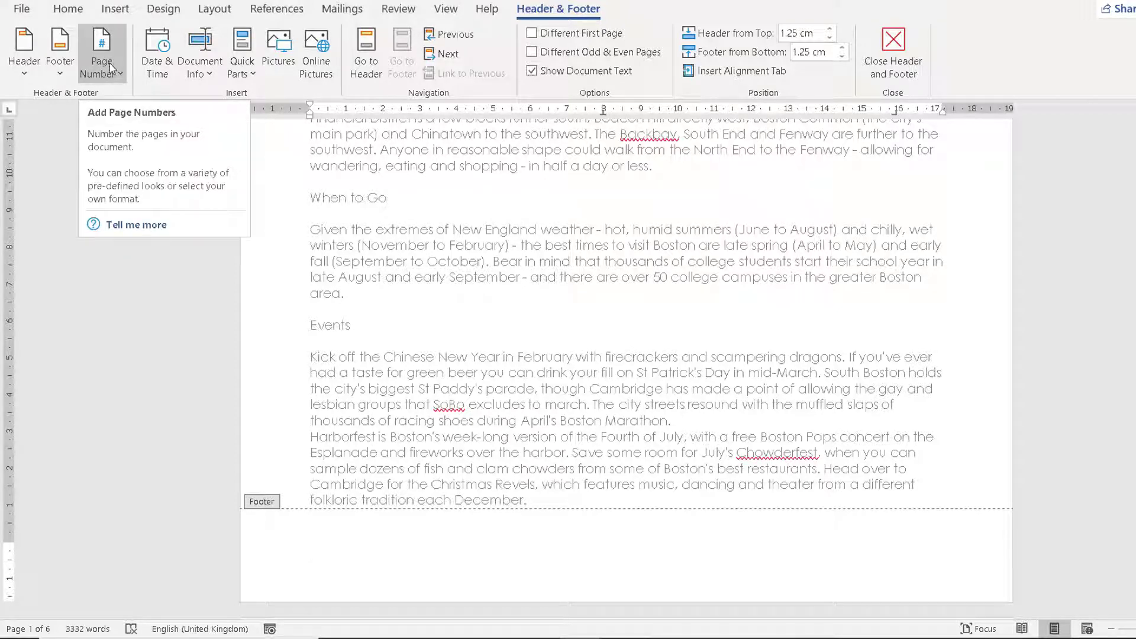
# Step: Insert an Accent Bar 1 page number at the current position, showing '1 | Page'
pyautogui.click(110, 68)
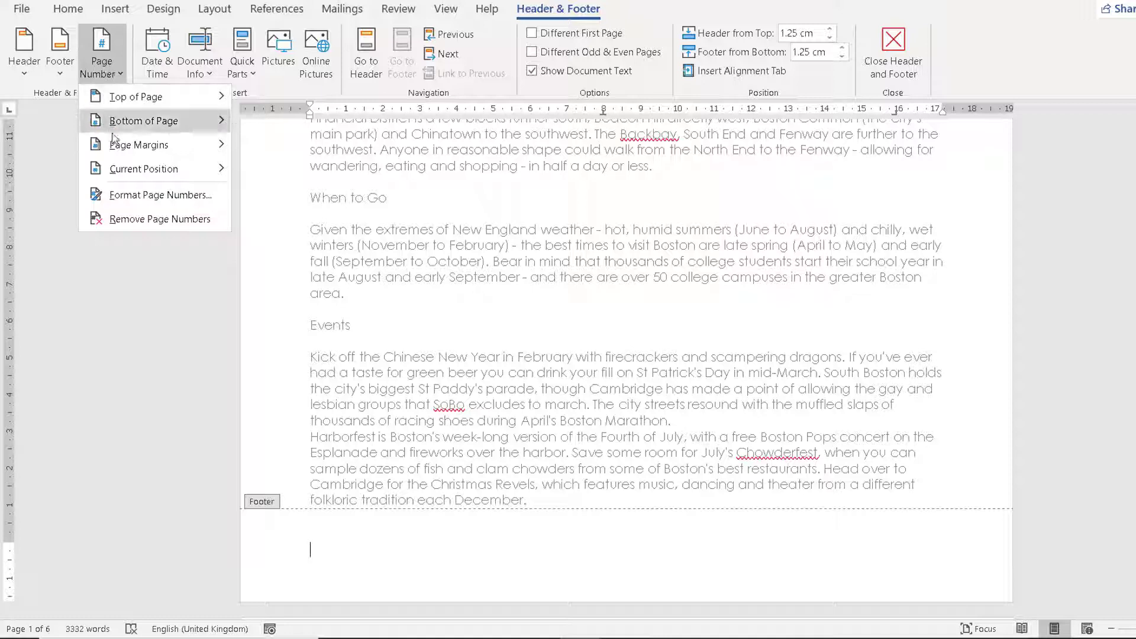
pyautogui.moveTo(125, 170)
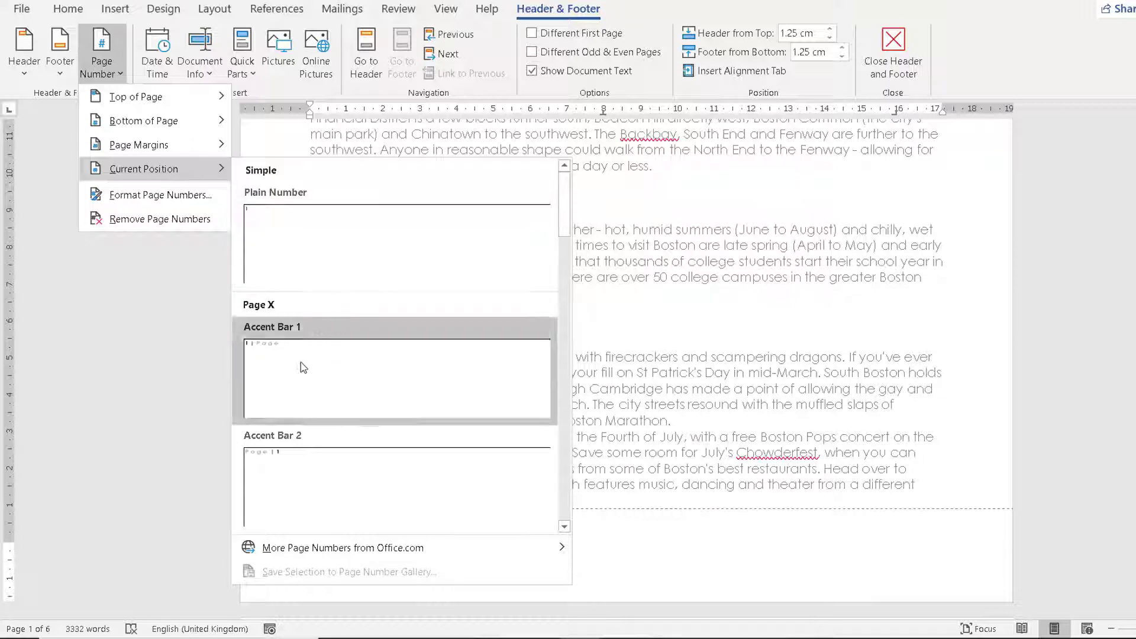
pyautogui.click(268, 360)
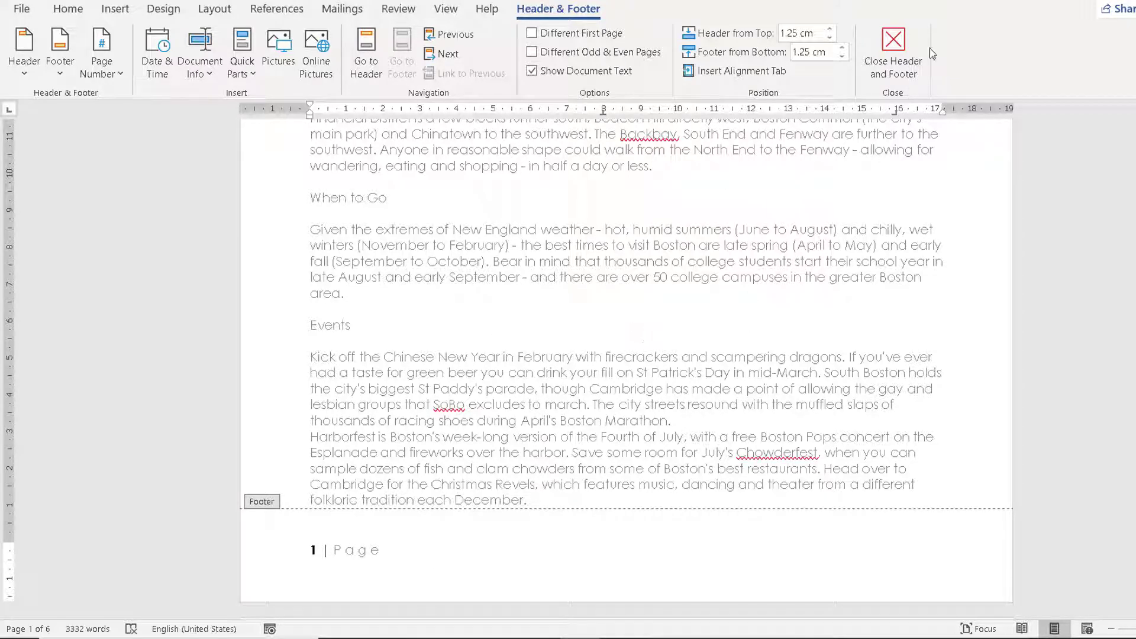
# Step: Leave header and footer editing and check that later pages show '2 | Page' and '3 | Page'
pyautogui.click(899, 47)
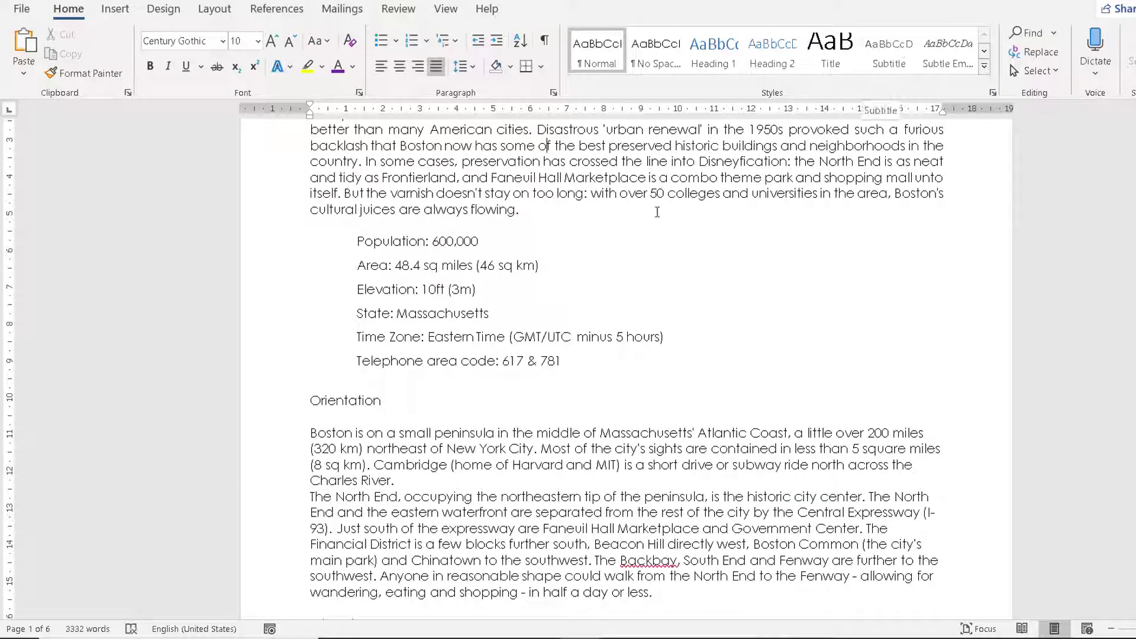
pyautogui.scroll(4, 657, 211)
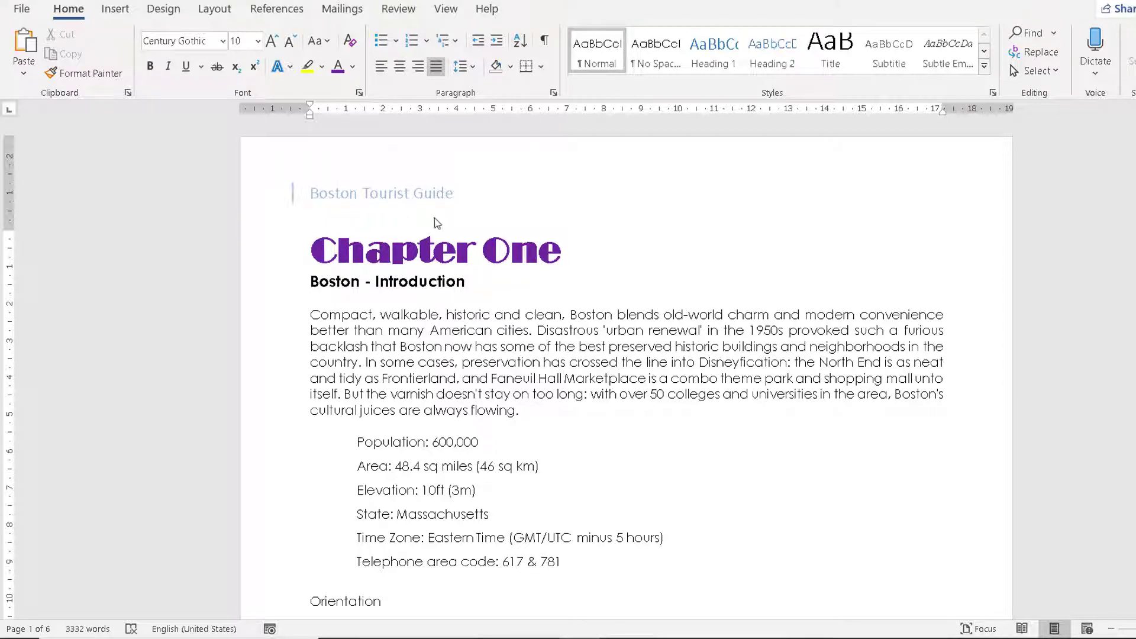
pyautogui.scroll(-1, 499, 245)
pyautogui.scroll(-12, 499, 245)
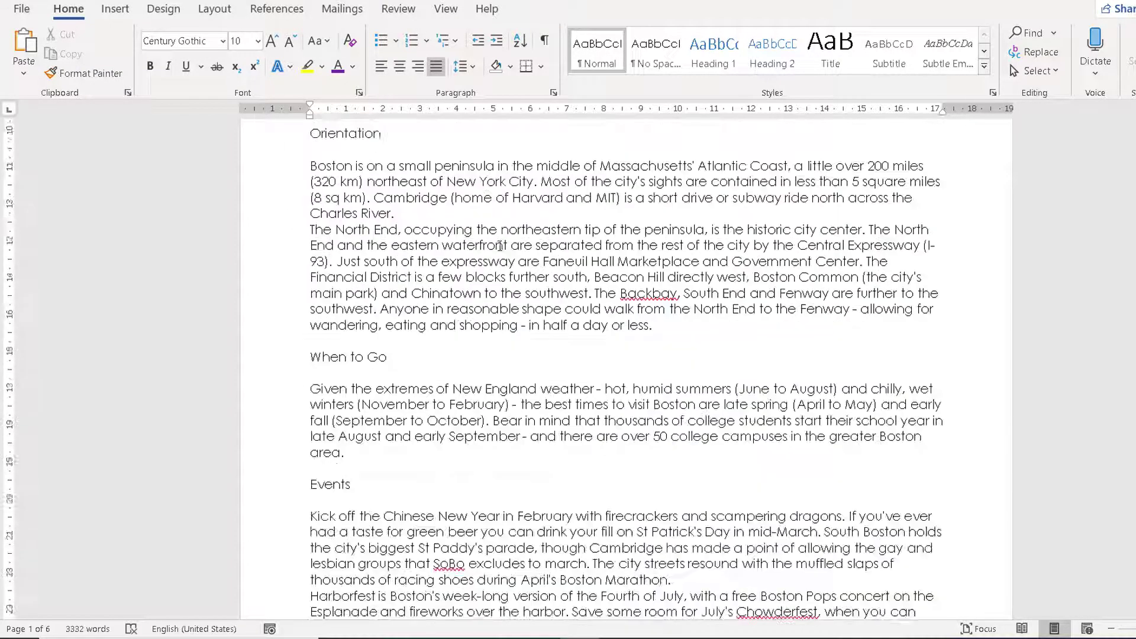
pyautogui.scroll(-4, 500, 245)
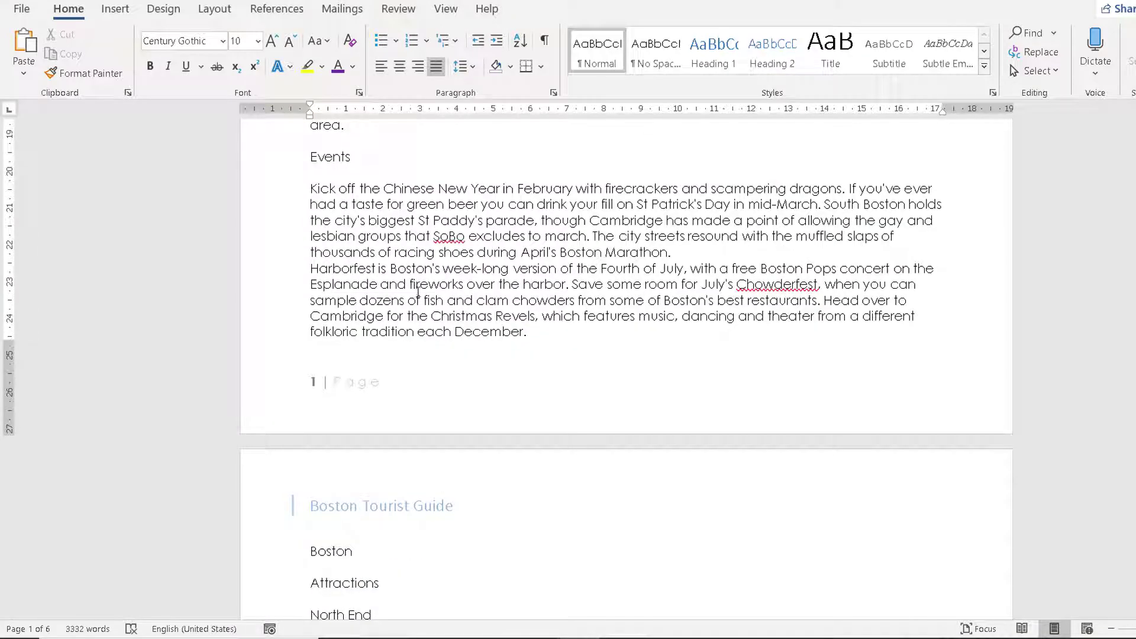
pyautogui.scroll(-1, 423, 292)
pyautogui.scroll(-5, 426, 292)
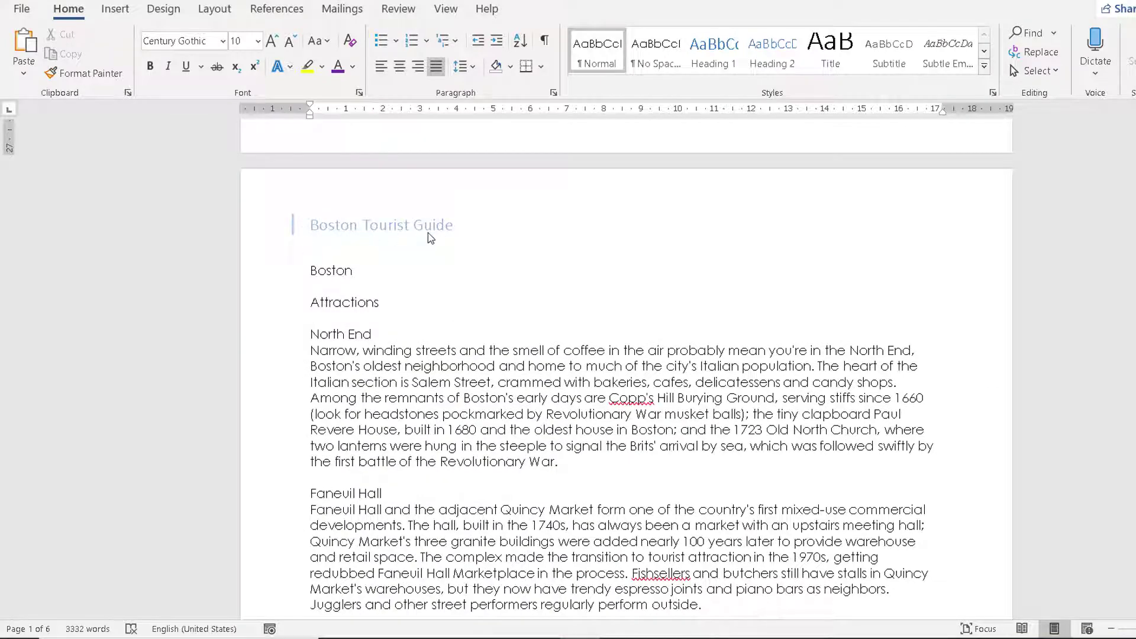
pyautogui.scroll(-3, 432, 234)
pyautogui.scroll(-13, 431, 236)
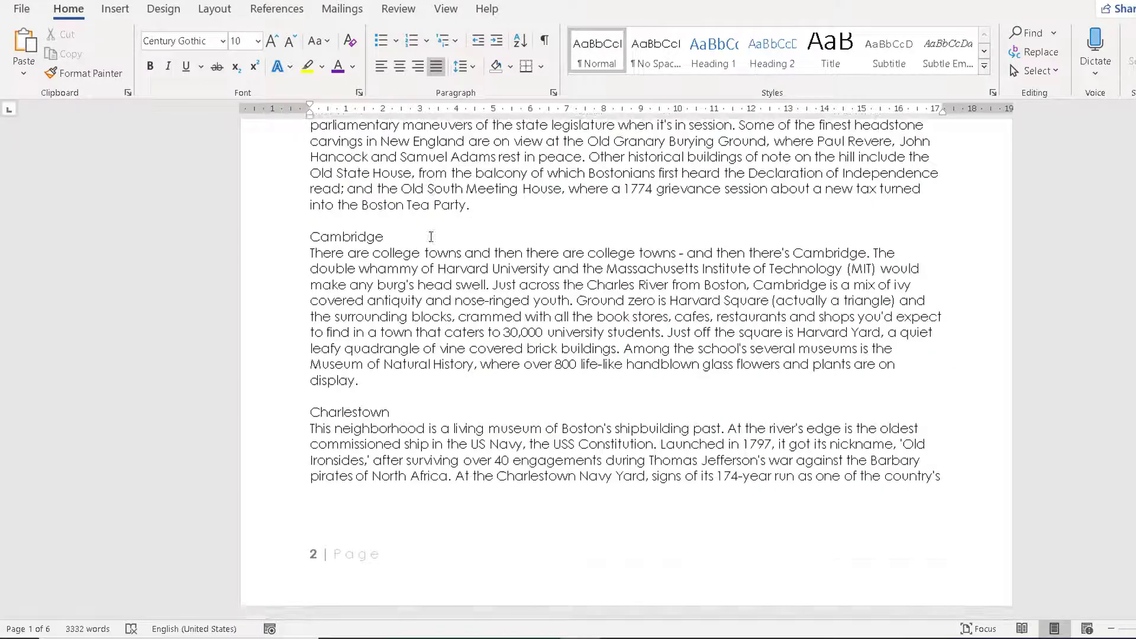
pyautogui.scroll(-1, 431, 237)
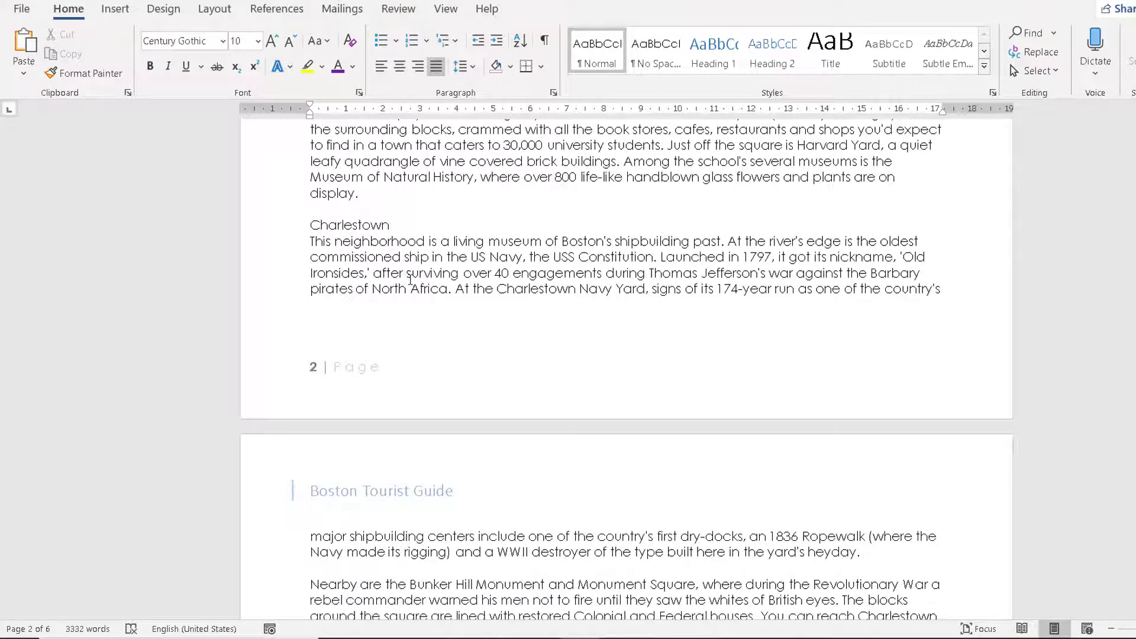
pyautogui.scroll(-5, 408, 287)
pyautogui.scroll(-8, 382, 318)
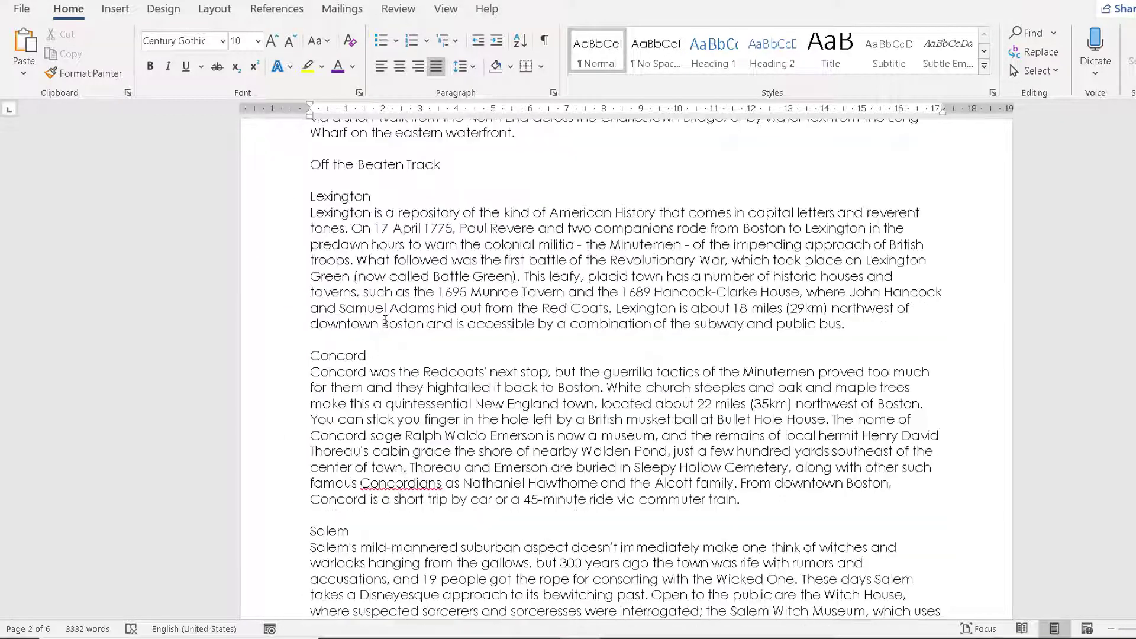
pyautogui.scroll(-7, 386, 320)
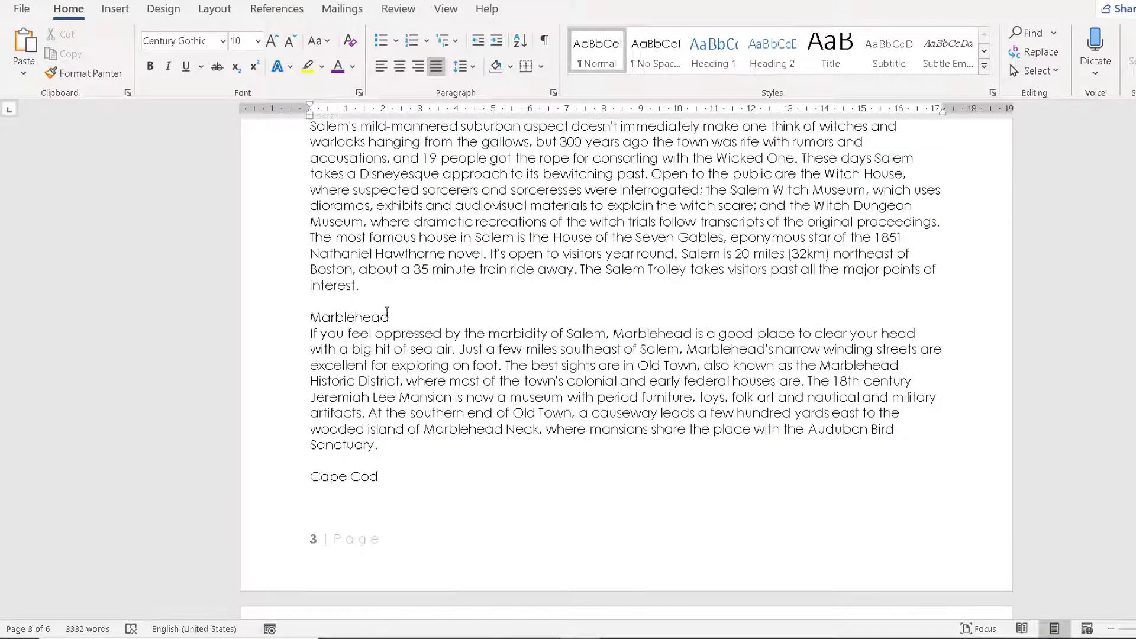